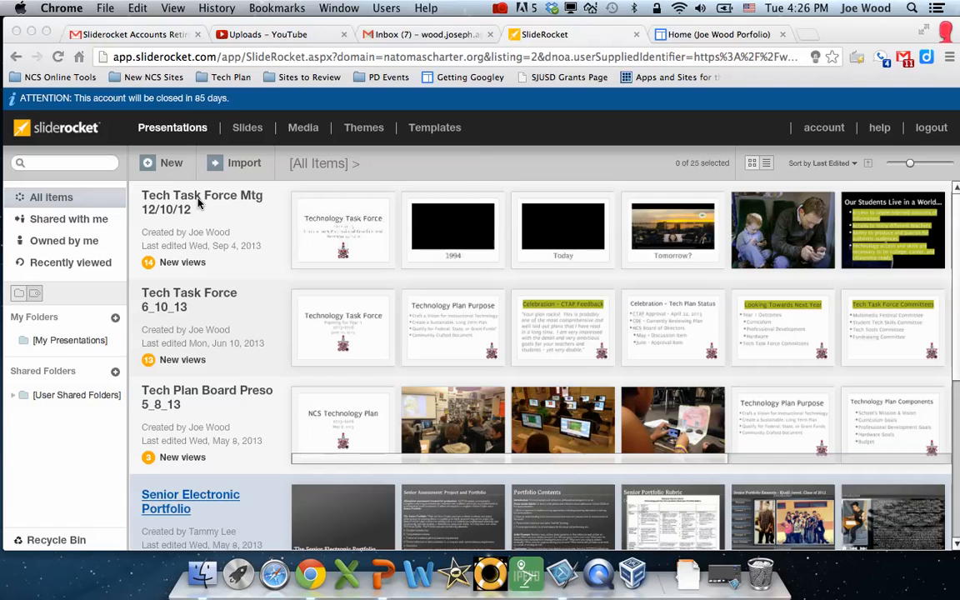
# Step: Export the Tech Plan Board Preso 5_8_13 presentation from SlideRocket as a PowerPoint file and download it
pyautogui.hscroll(2, 224, 438)
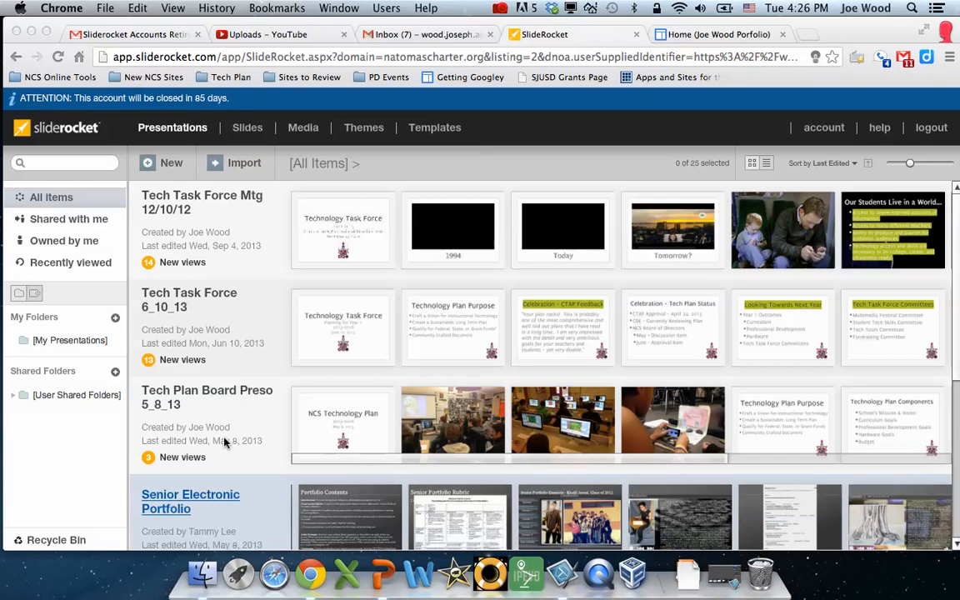
pyautogui.click(183, 391)
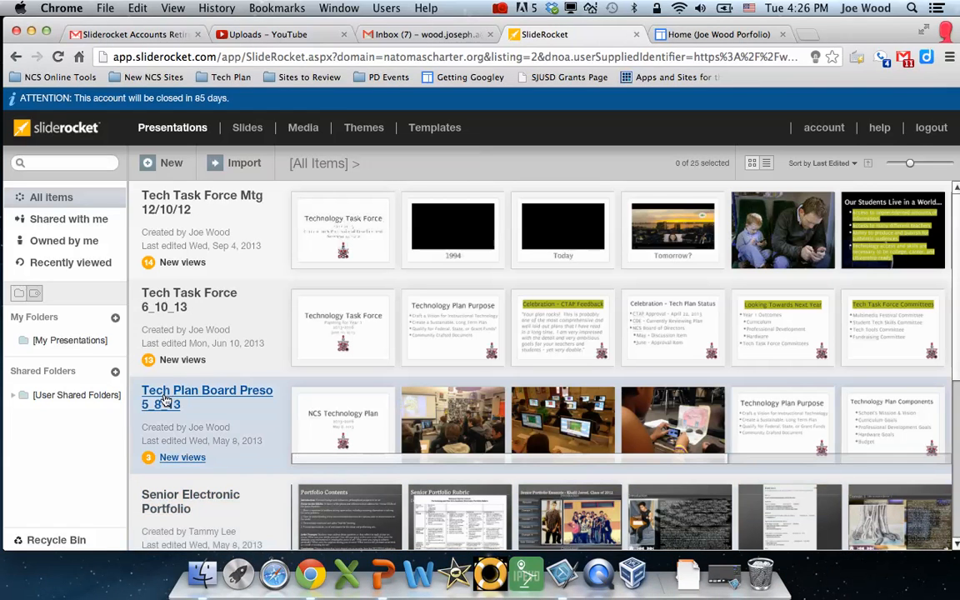
pyautogui.click(183, 391)
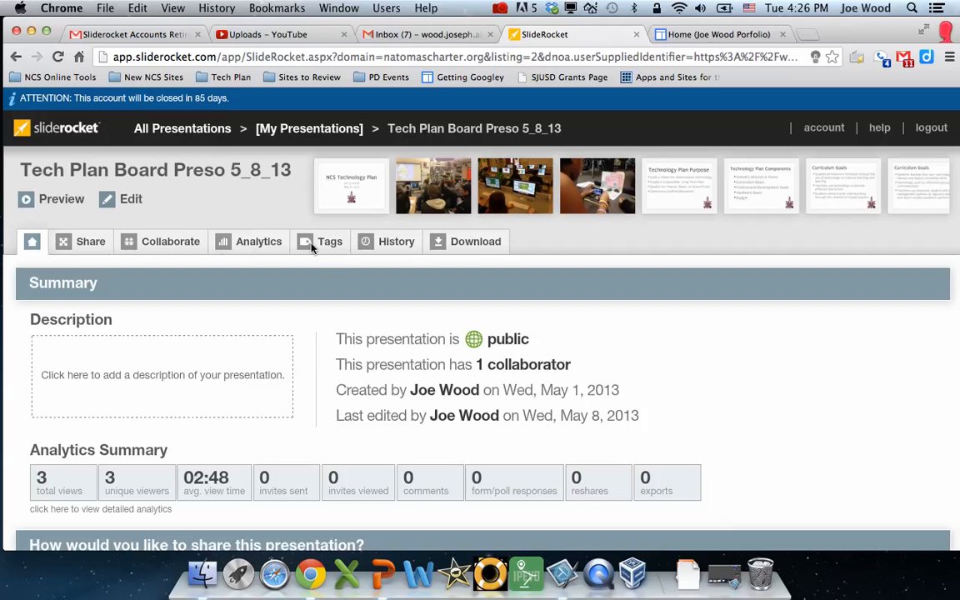
pyautogui.click(480, 243)
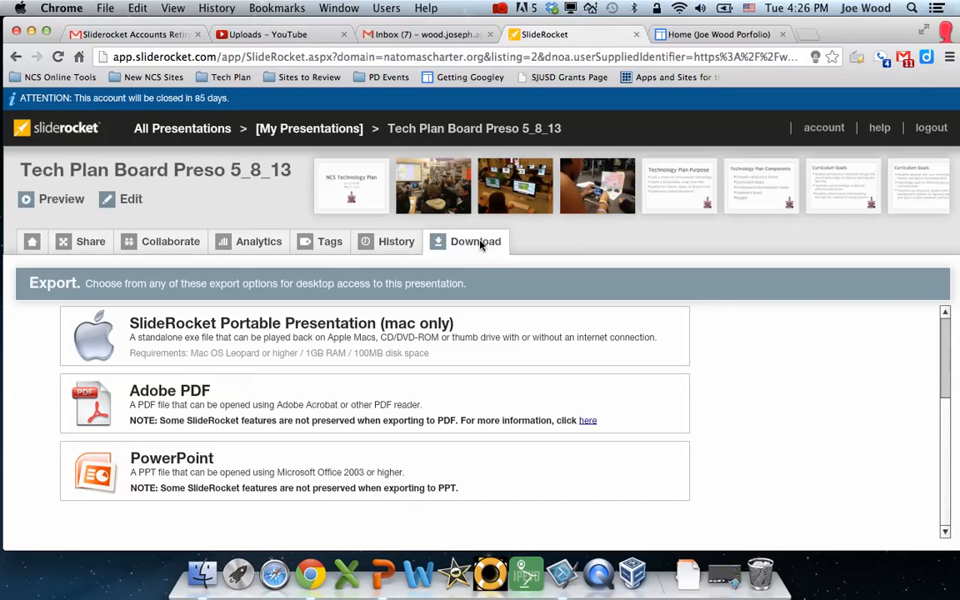
pyautogui.click(208, 472)
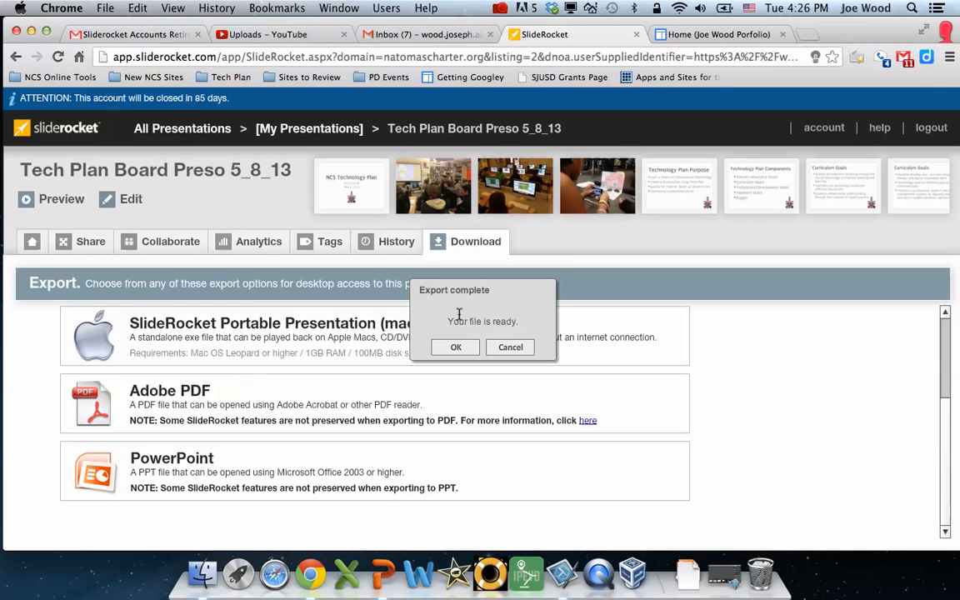
pyautogui.click(454, 348)
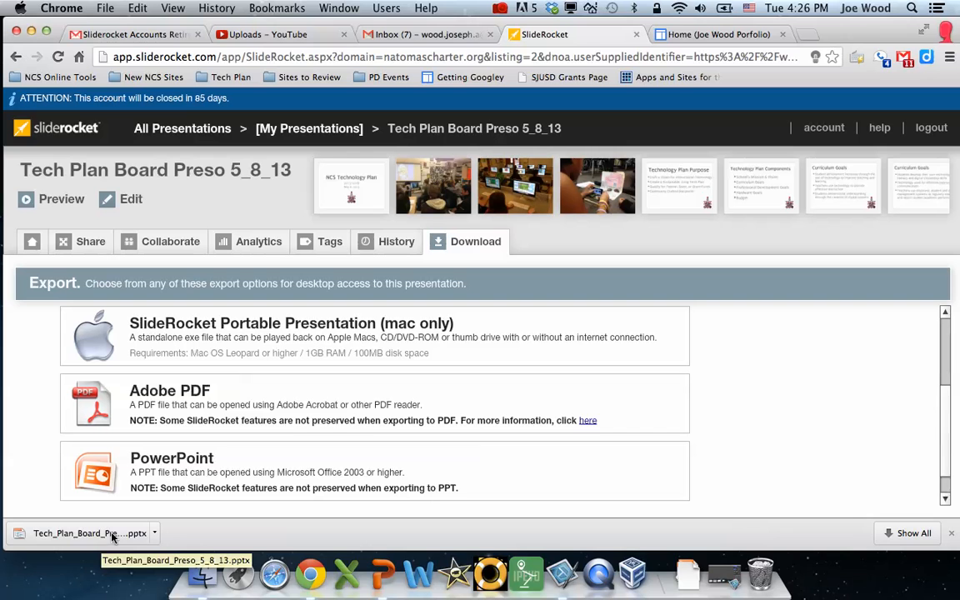
# Step: Open the downloaded file in PowerPoint, save a copy to the Desktop in PowerPoint 97-2004 Presentation (.ppt) format, and quit PowerPoint
pyautogui.click(112, 537)
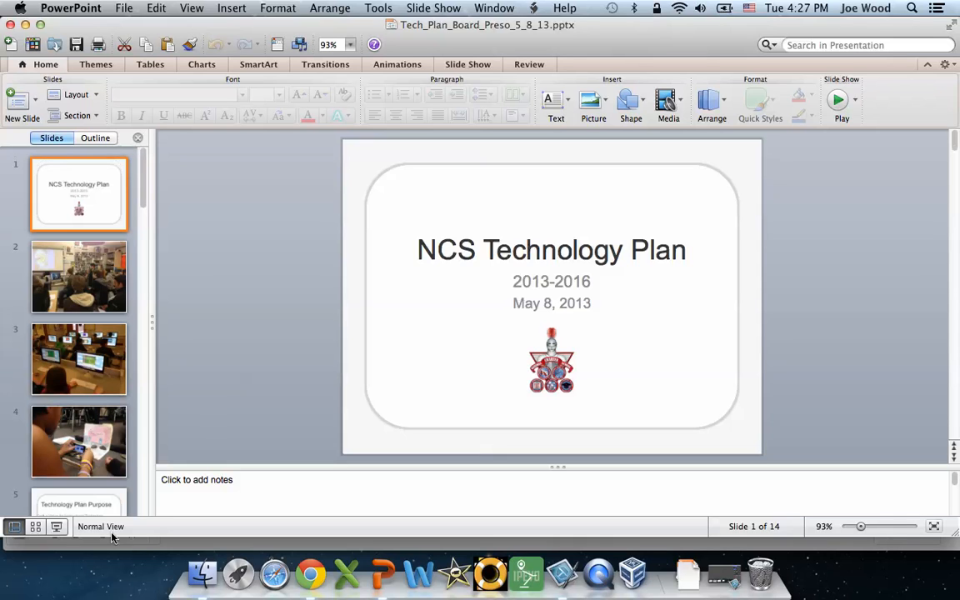
pyautogui.click(124, 9)
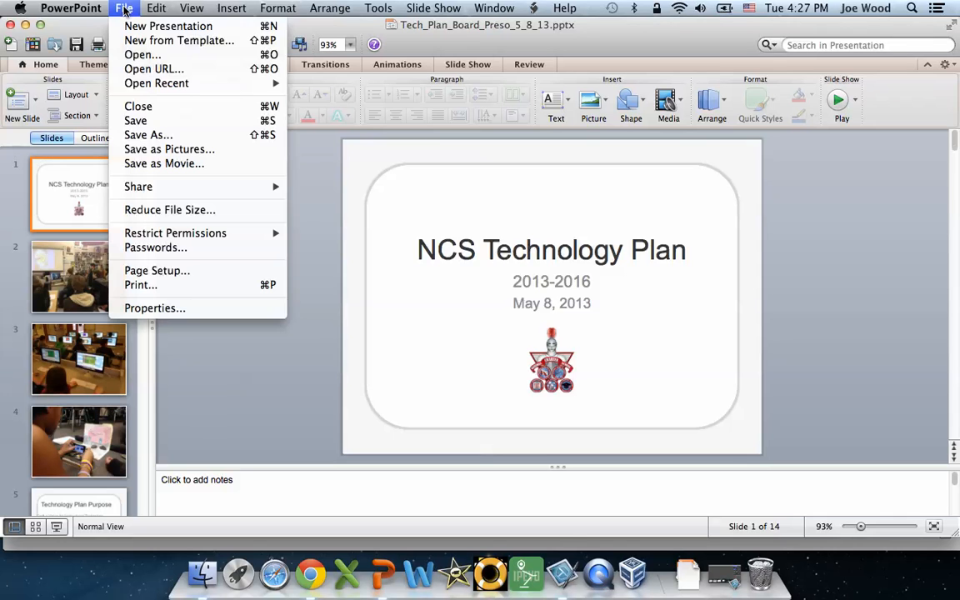
pyautogui.click(154, 134)
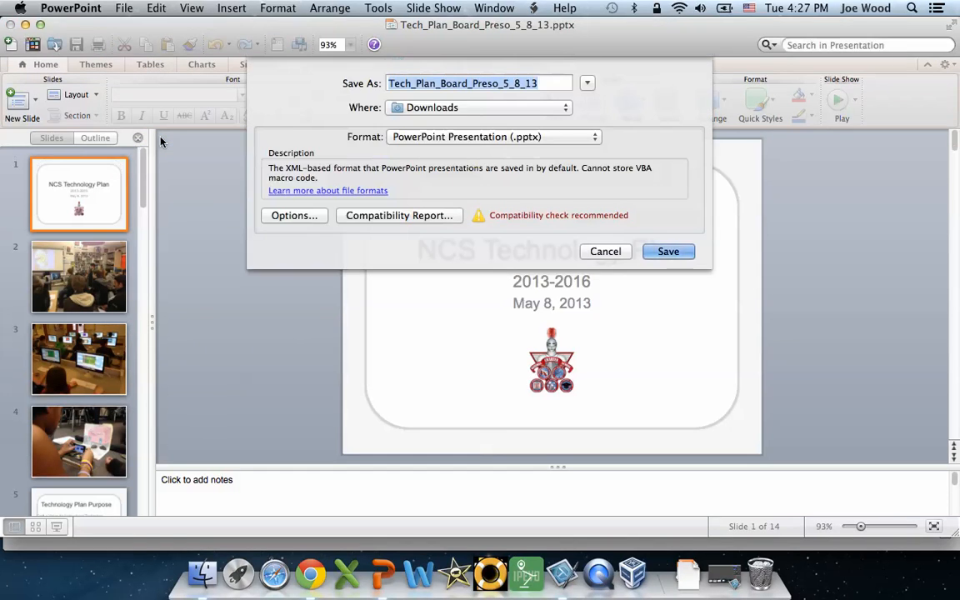
pyautogui.click(442, 111)
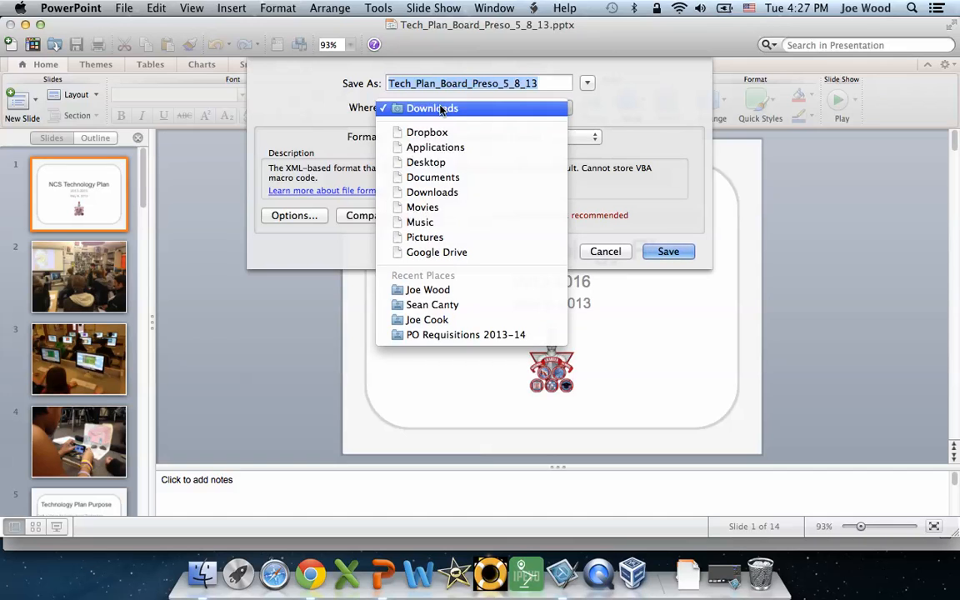
pyautogui.click(449, 170)
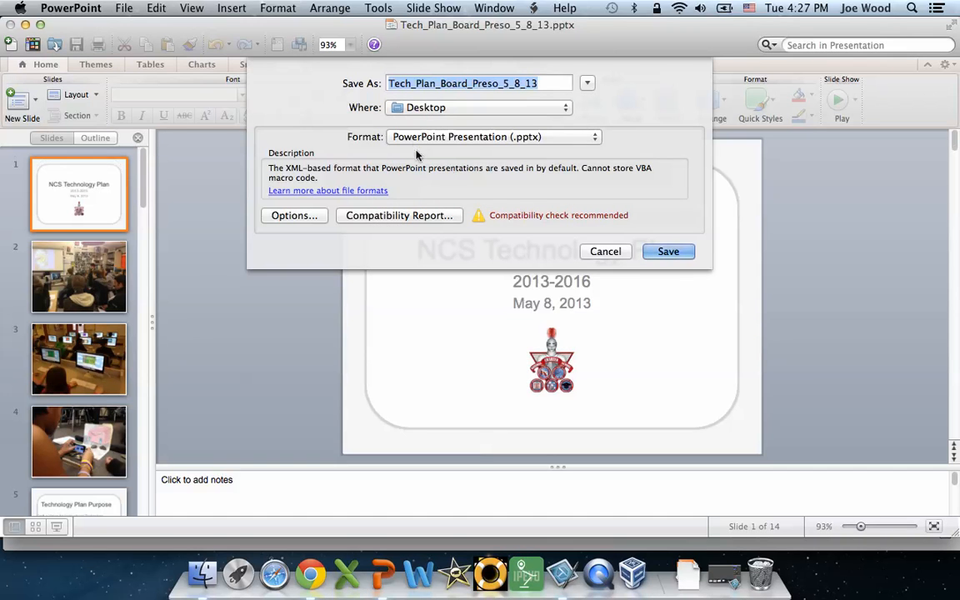
pyautogui.click(421, 138)
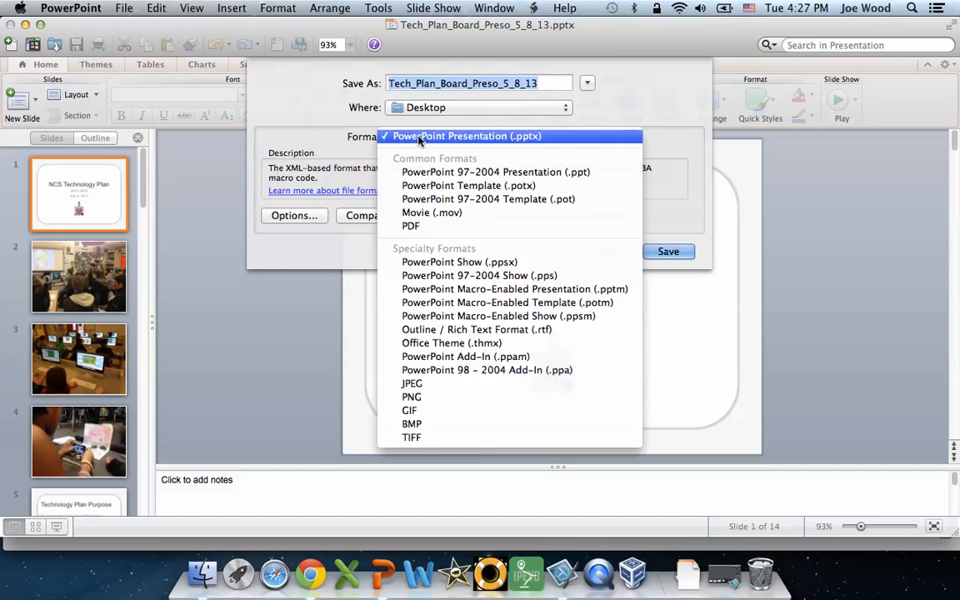
pyautogui.click(493, 172)
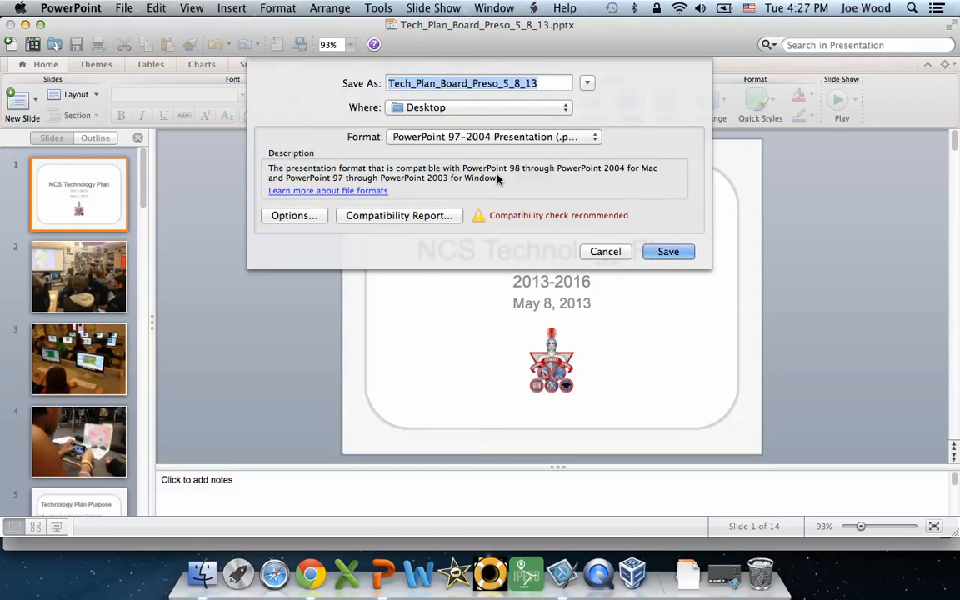
pyautogui.click(667, 252)
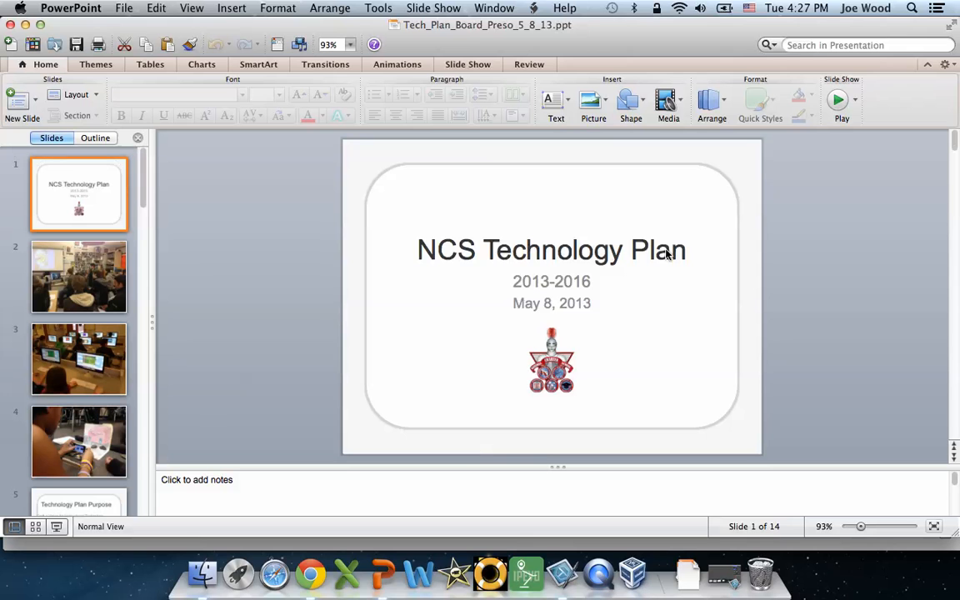
pyautogui.click(77, 8)
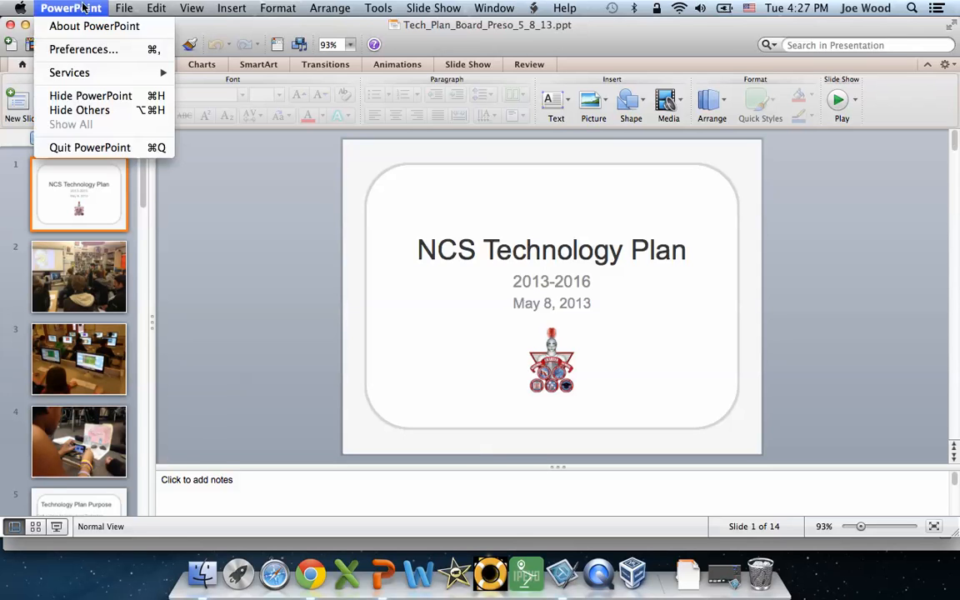
pyautogui.click(93, 149)
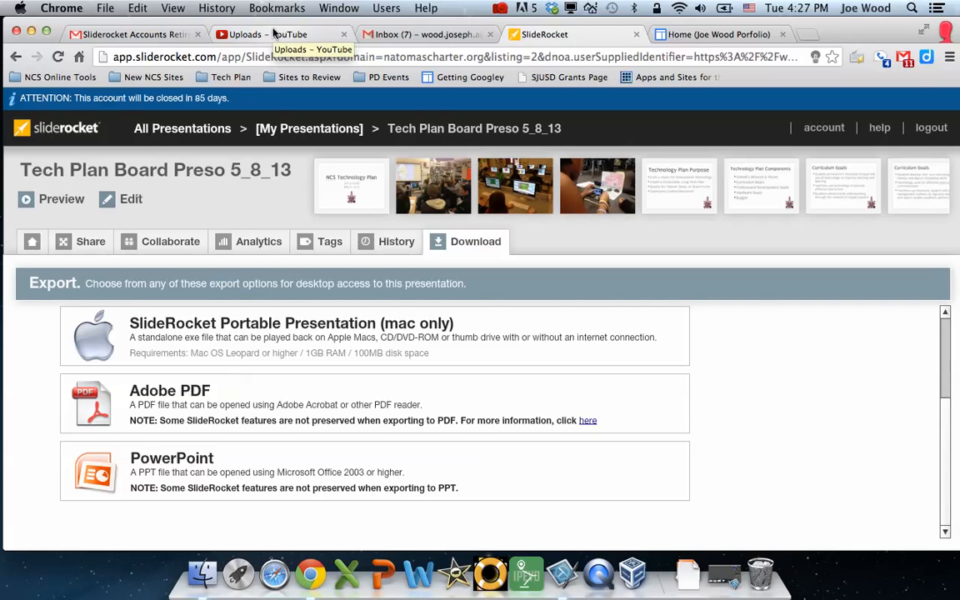
# Step: Switch to Google Drive and upload Tech_Plan_Board_Preso_5_8_13 from the Desktop with conversion to Google Docs format enabled
pyautogui.click(148, 37)
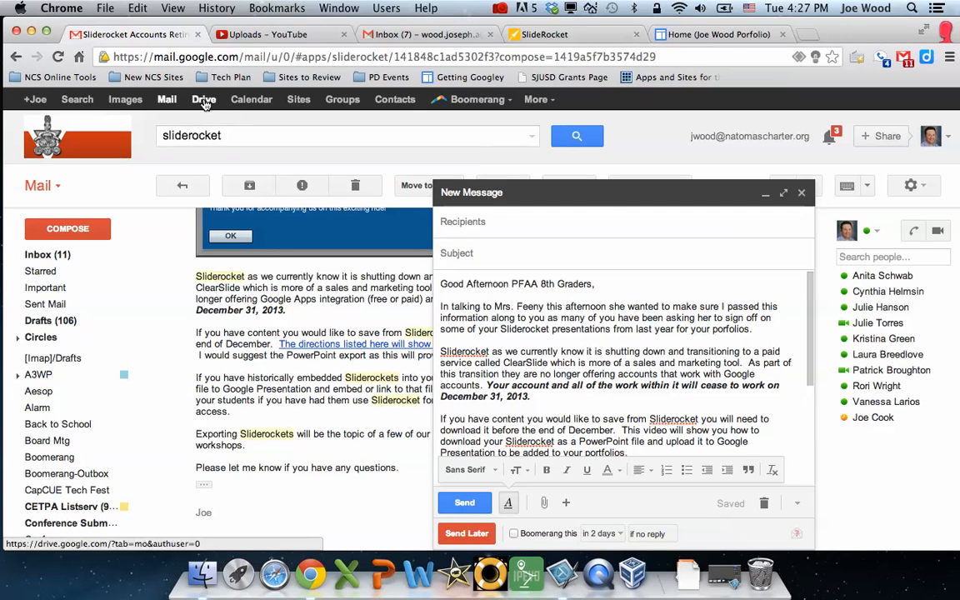
pyautogui.click(204, 99)
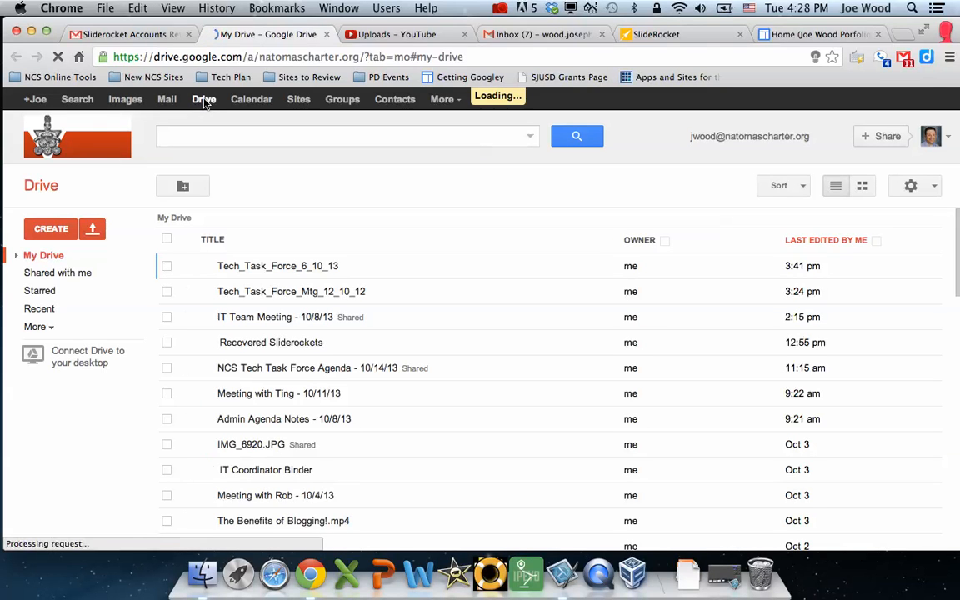
pyautogui.click(91, 231)
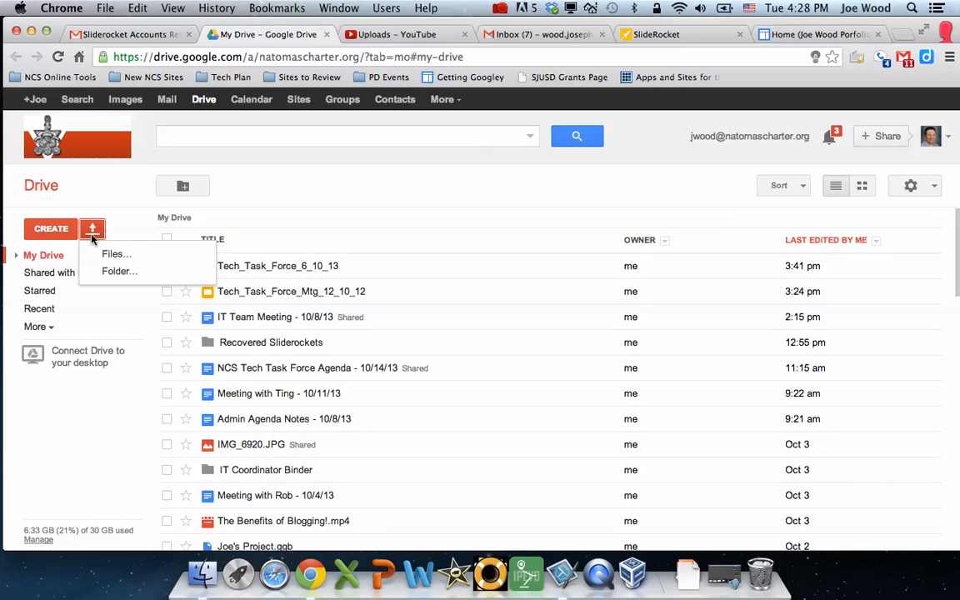
pyautogui.click(110, 255)
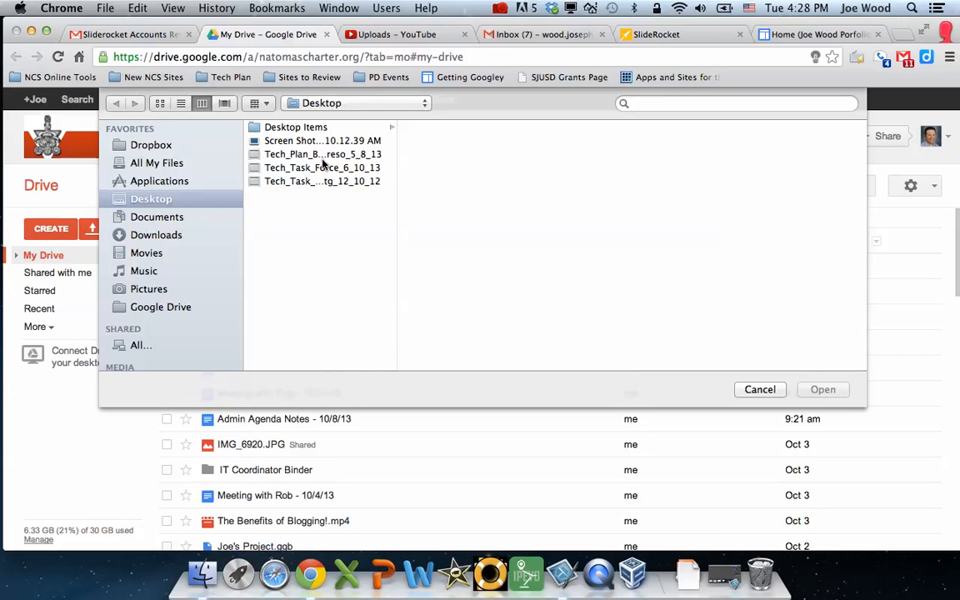
pyautogui.click(327, 157)
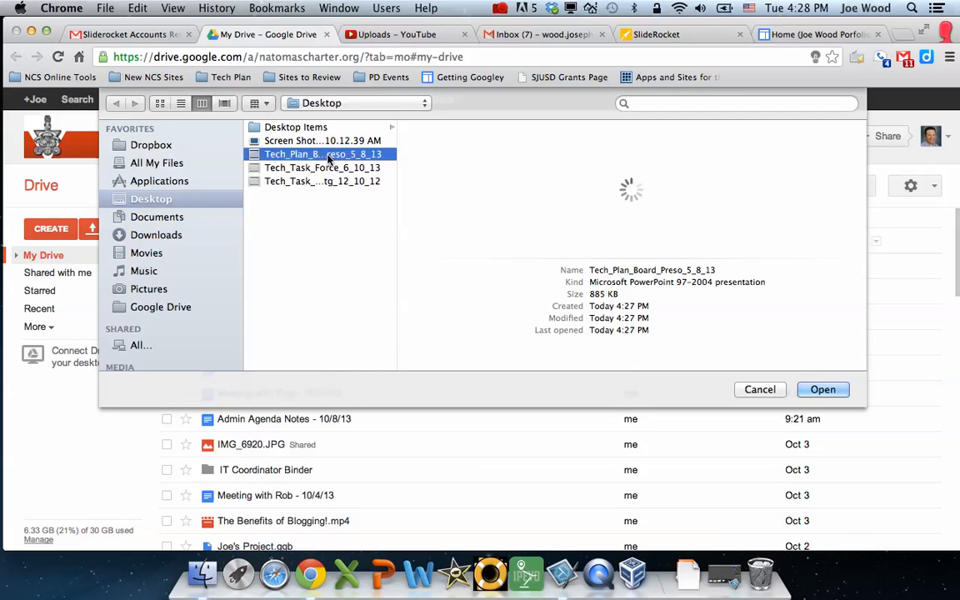
pyautogui.click(823, 390)
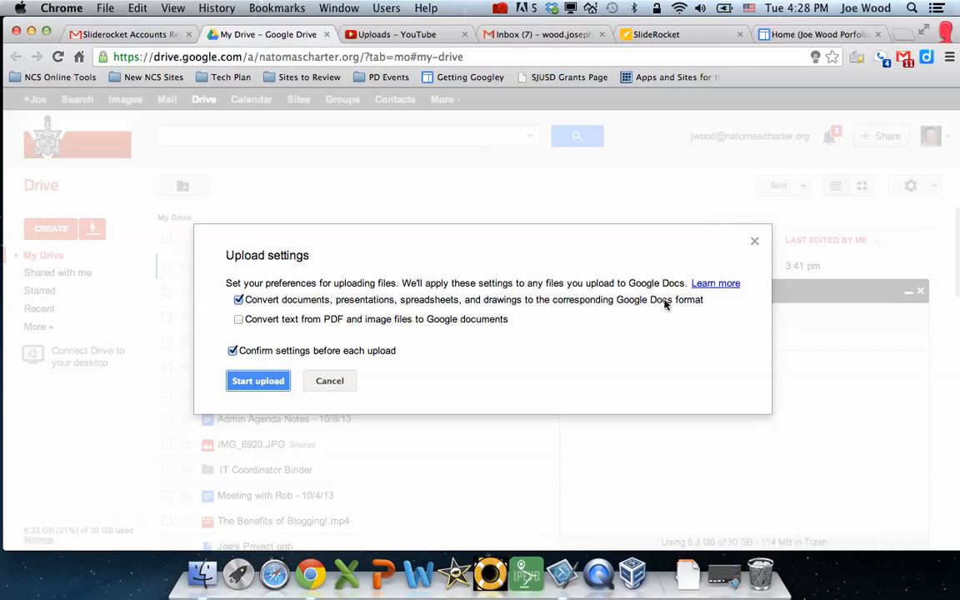
pyautogui.click(263, 381)
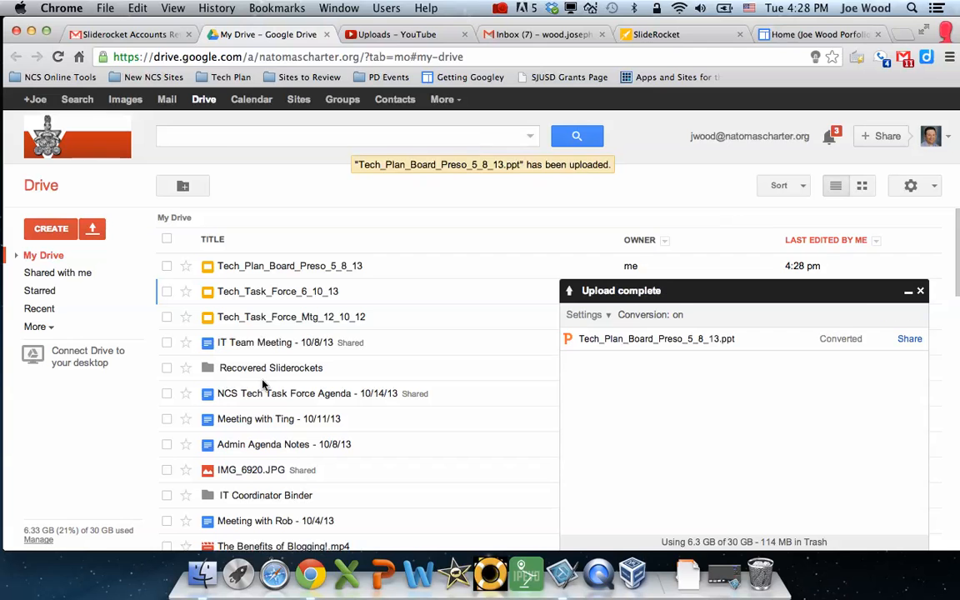
# Step: Open the converted Tech_Plan_Board_Preso_5_8_13 presentation from Drive and look through its slides
pyautogui.click(291, 267)
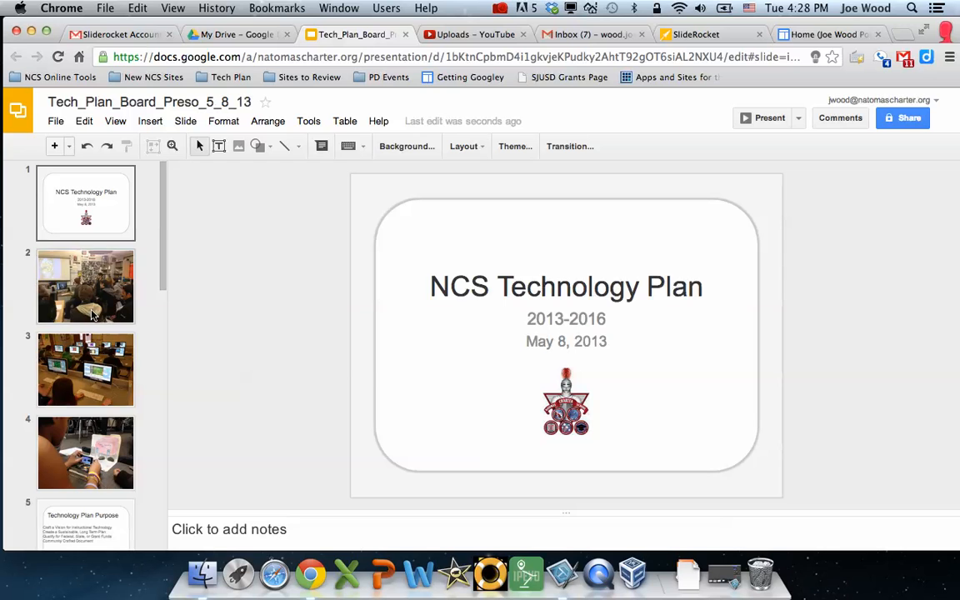
pyautogui.scroll(-8, 92, 315)
pyautogui.scroll(-3, 92, 315)
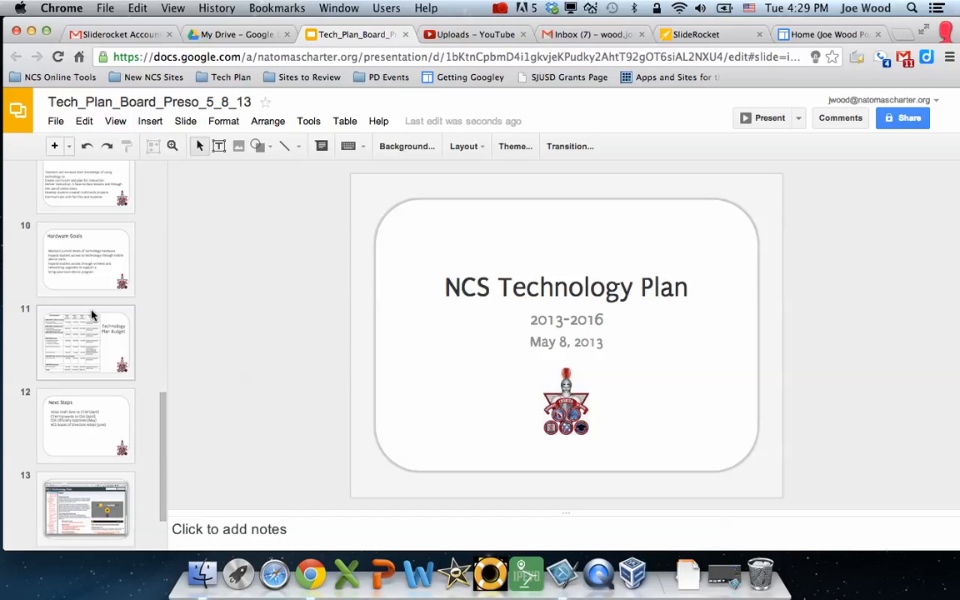
pyautogui.scroll(11, 92, 315)
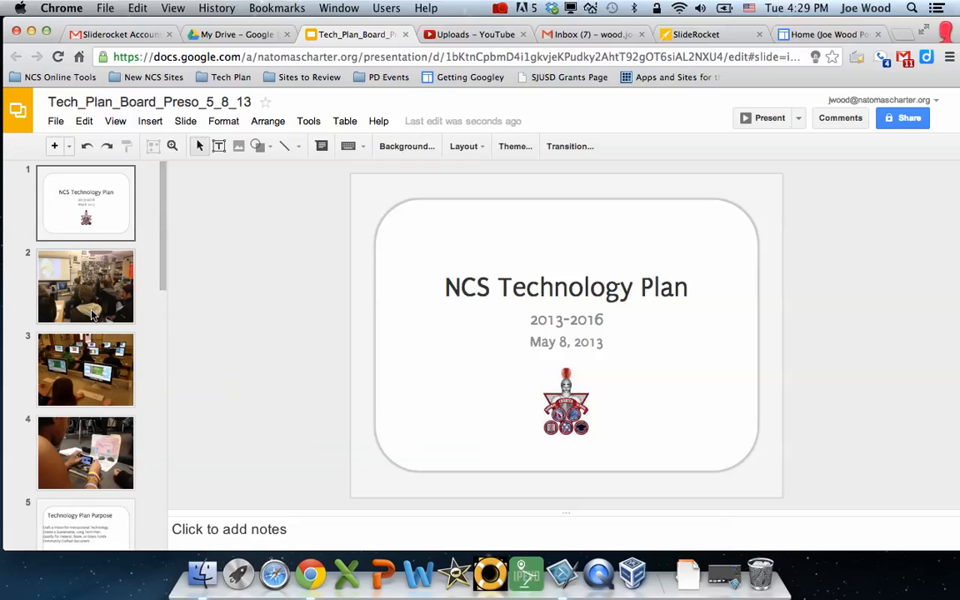
# Step: View the options for inserting a video into the presentation, including adding one by YouTube URL
pyautogui.click(150, 124)
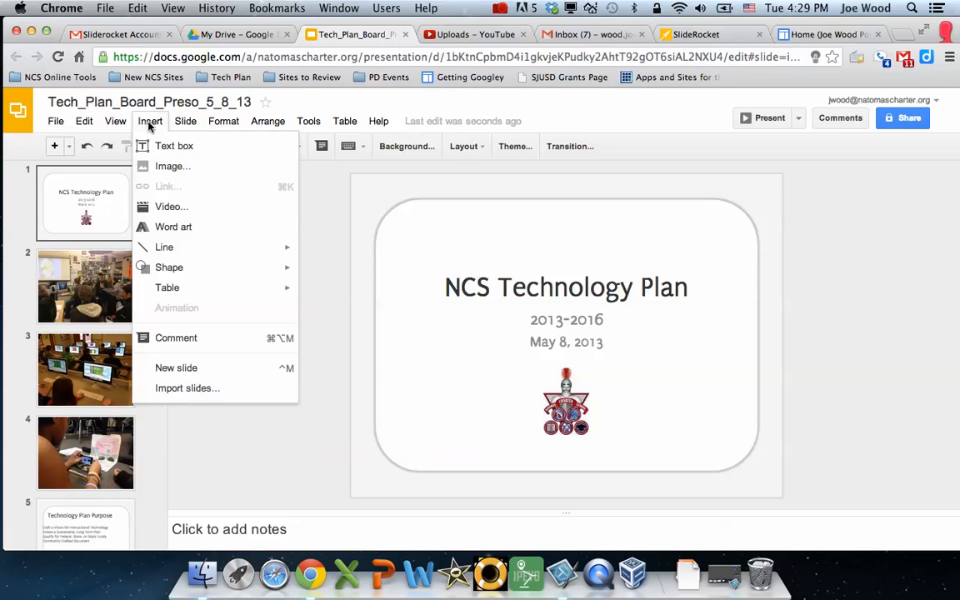
pyautogui.click(169, 208)
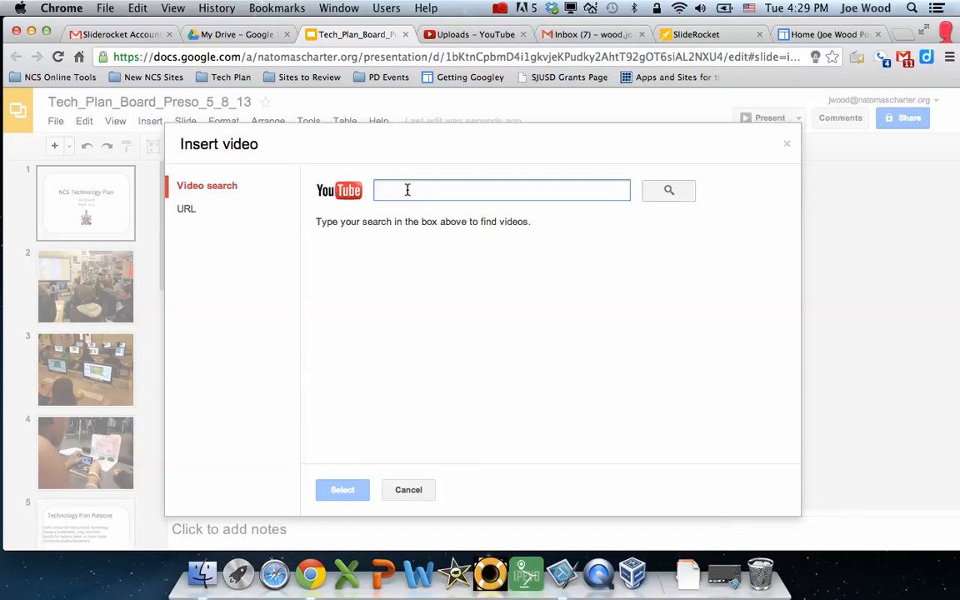
pyautogui.click(198, 213)
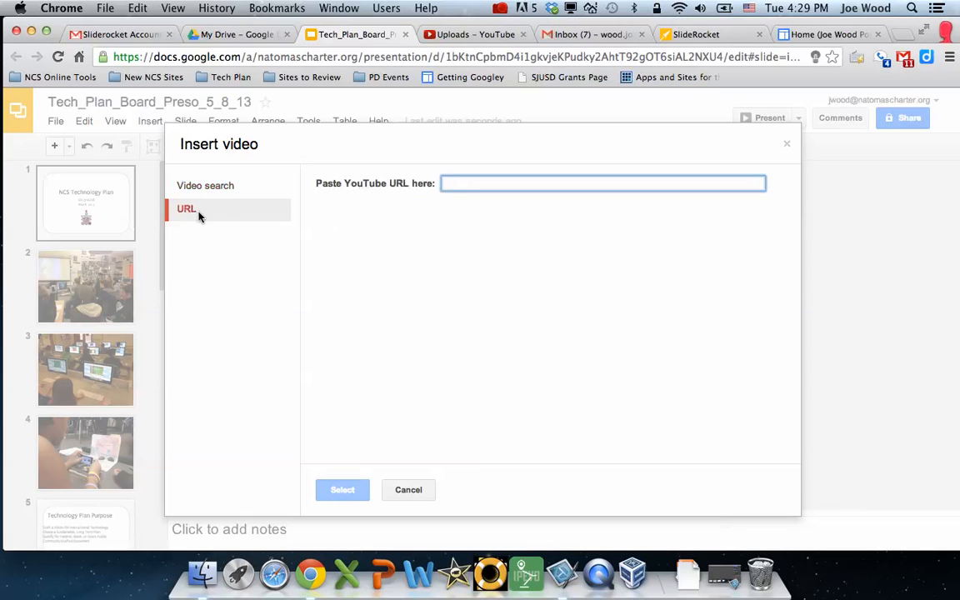
pyautogui.click(789, 147)
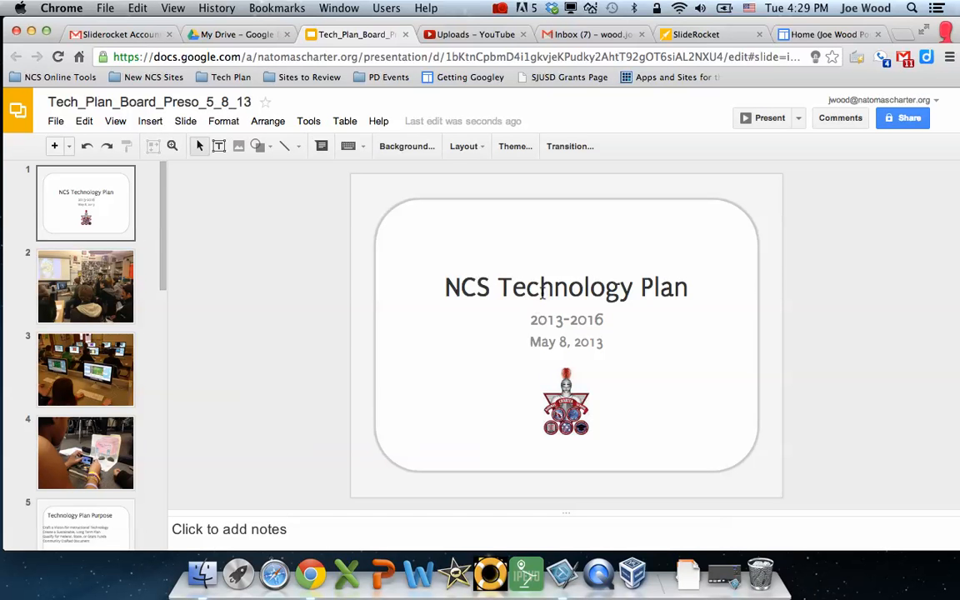
pyautogui.click(544, 292)
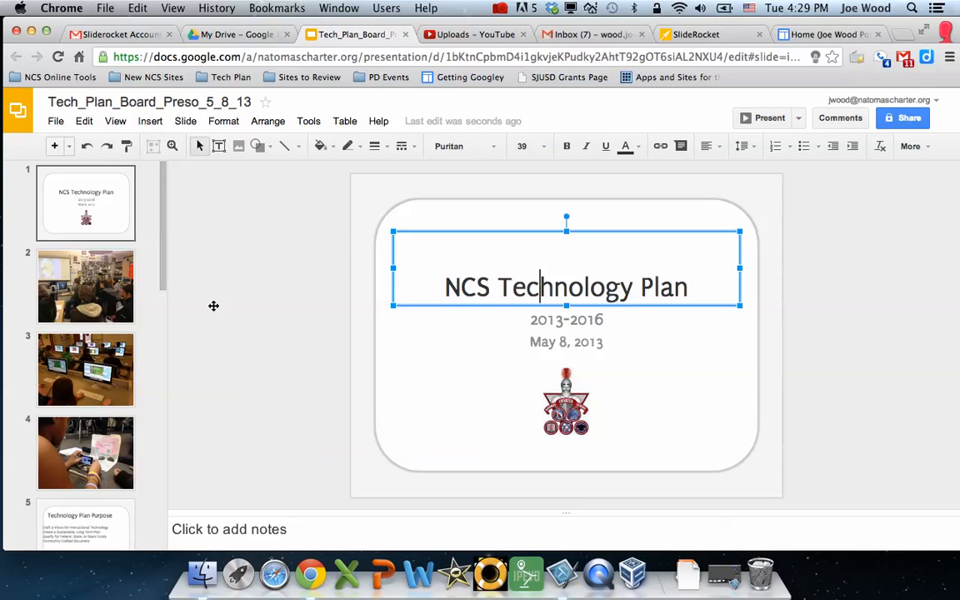
pyautogui.scroll(-10, 86, 467)
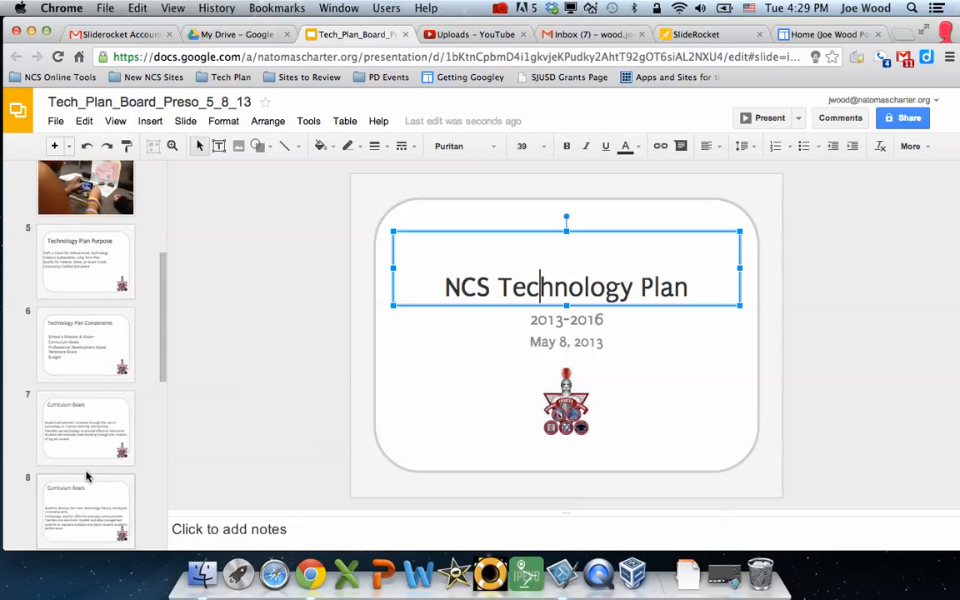
pyautogui.scroll(10, 87, 476)
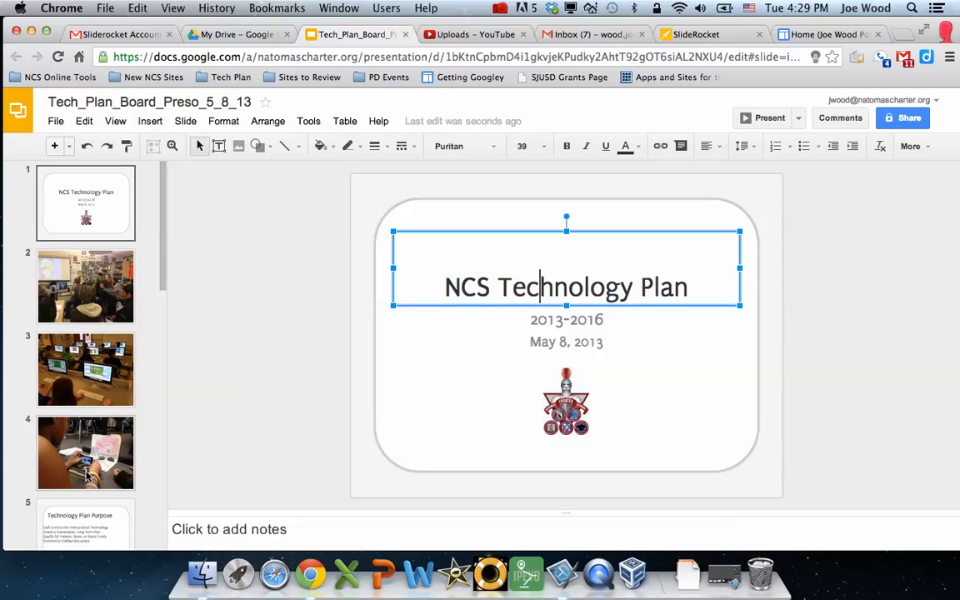
# Step: Share the presentation with people at Natomas Charter School who have the link, with view access
pyautogui.click(898, 120)
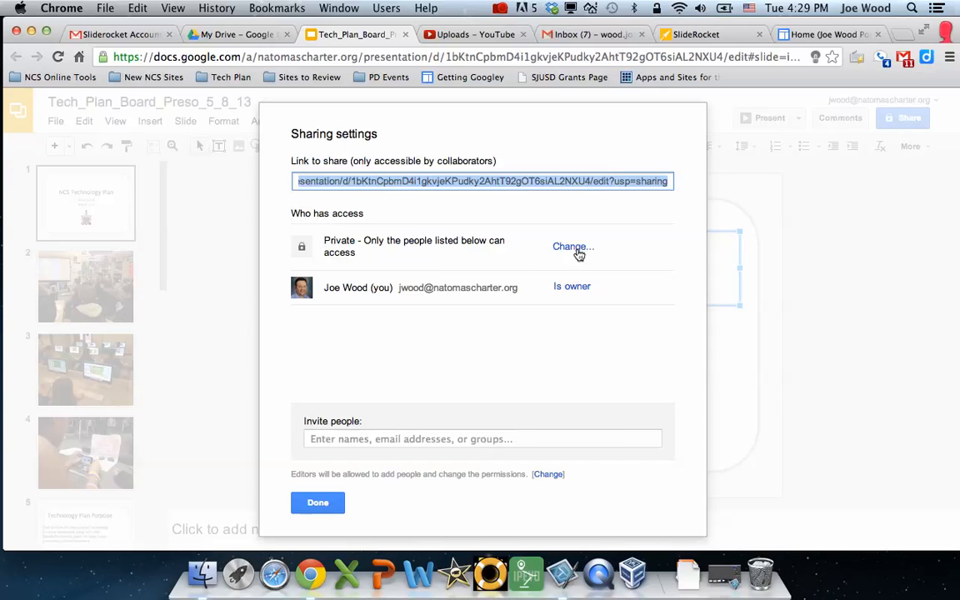
pyautogui.click(576, 250)
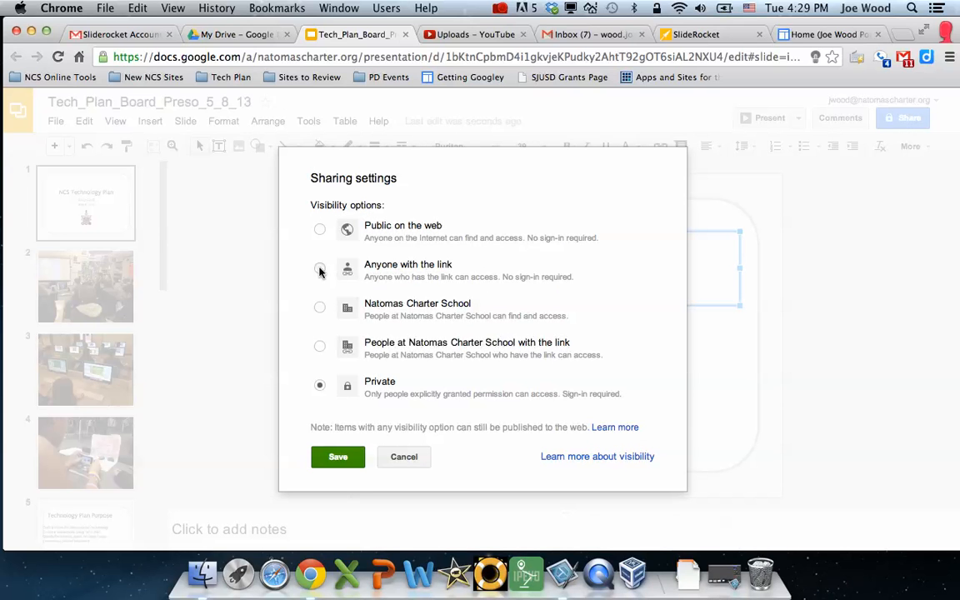
pyautogui.click(321, 347)
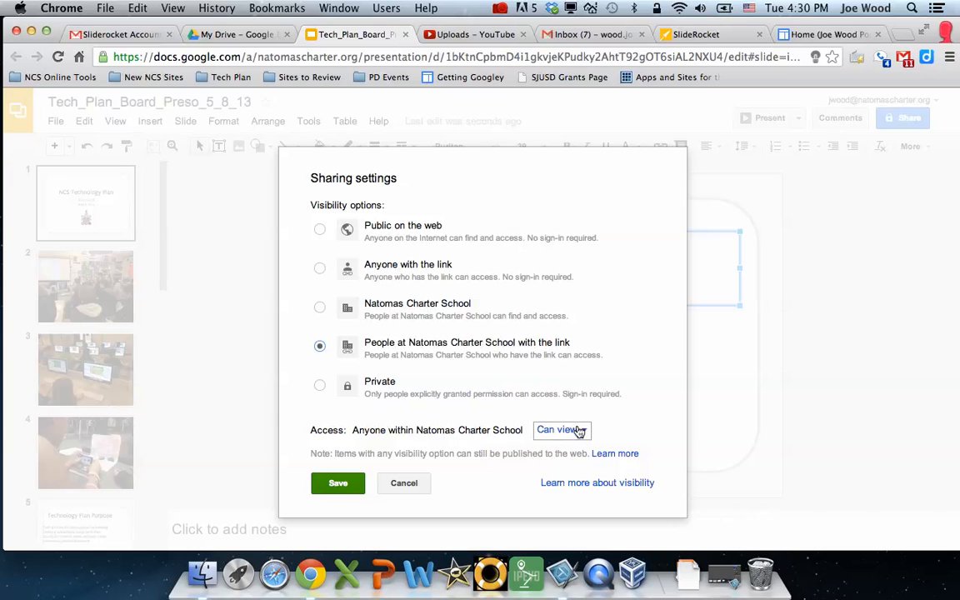
pyautogui.click(339, 484)
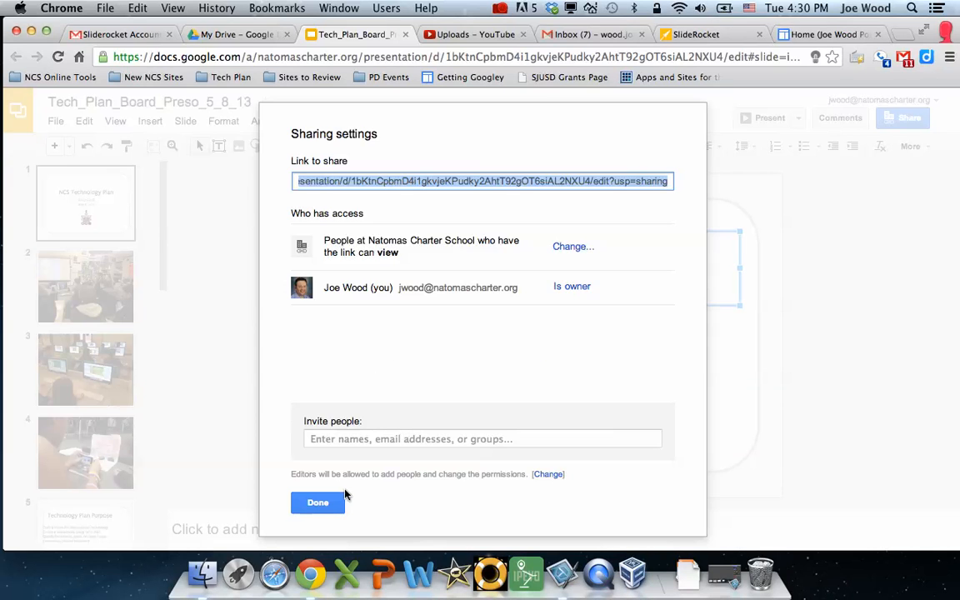
pyautogui.click(329, 508)
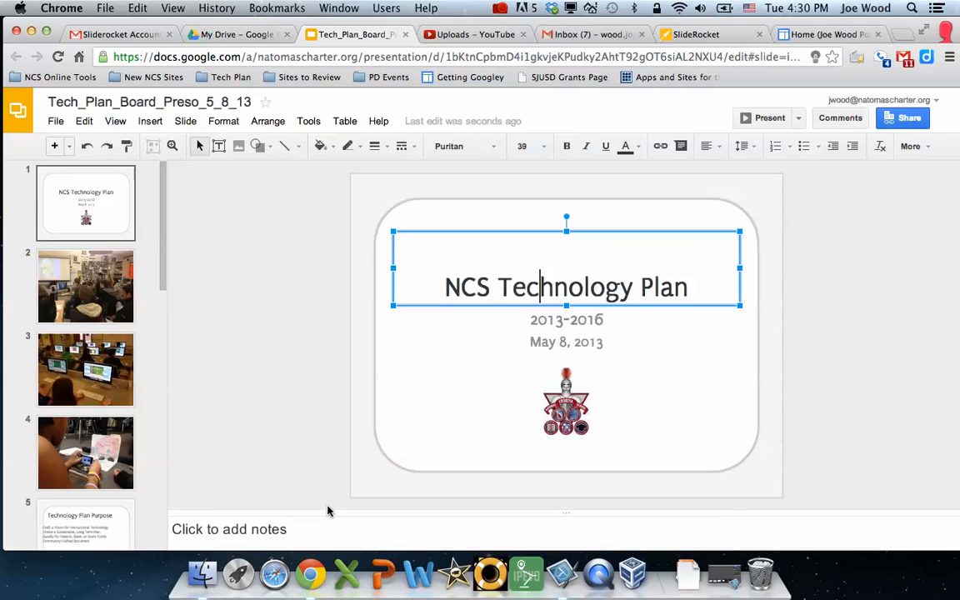
# Step: Switch to the Google Sites portfolio, embed the Tech_Plan_Board_Preso_5_8_13 presentation from Drive on the Home page with border and title, and save the page
pyautogui.click(825, 35)
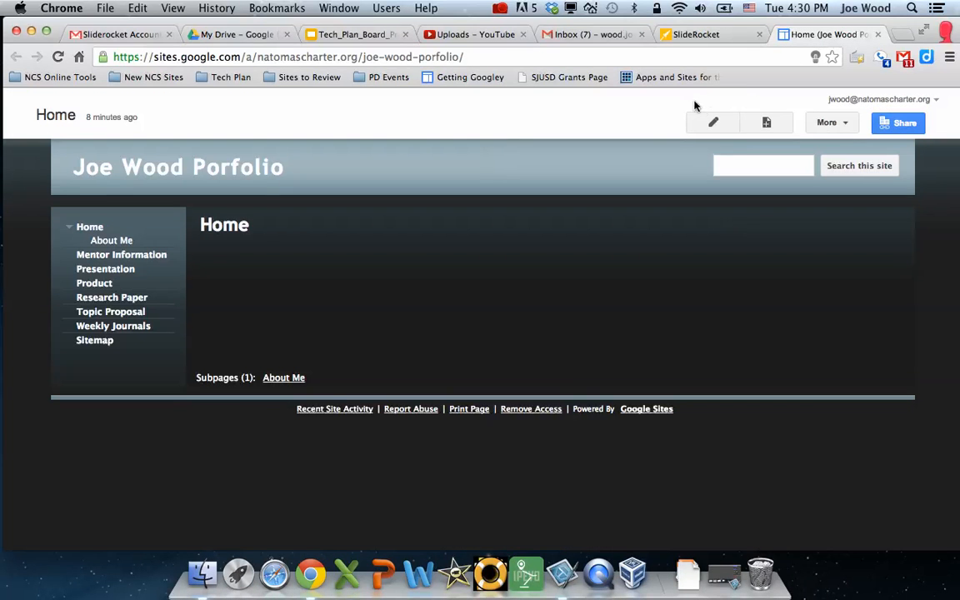
pyautogui.click(713, 123)
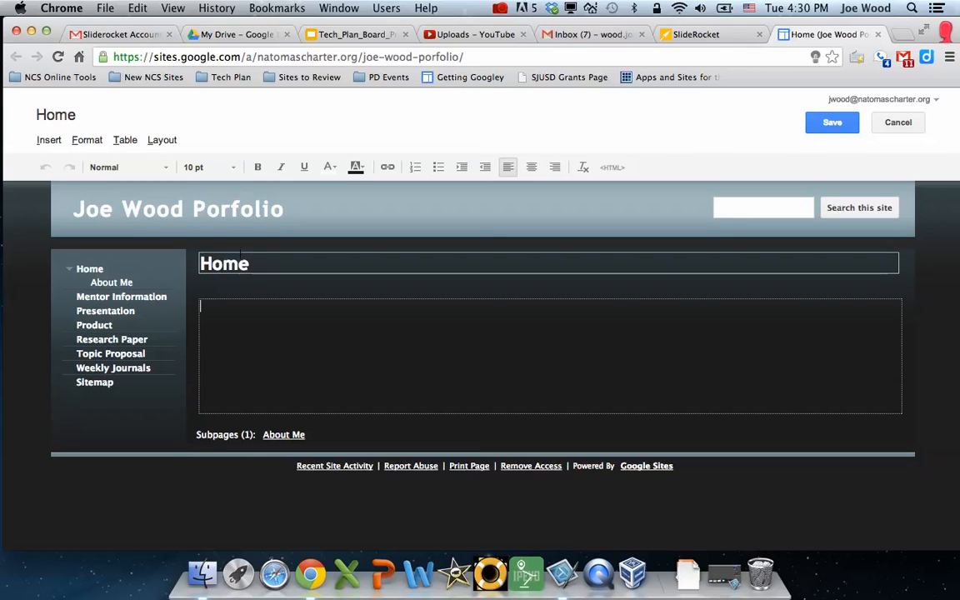
pyautogui.click(42, 140)
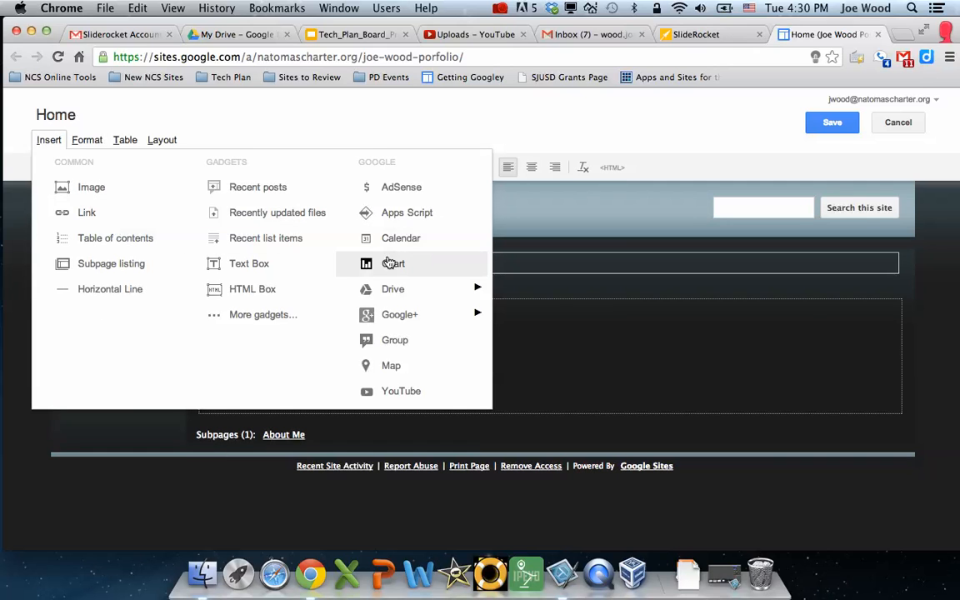
pyautogui.moveTo(392, 289)
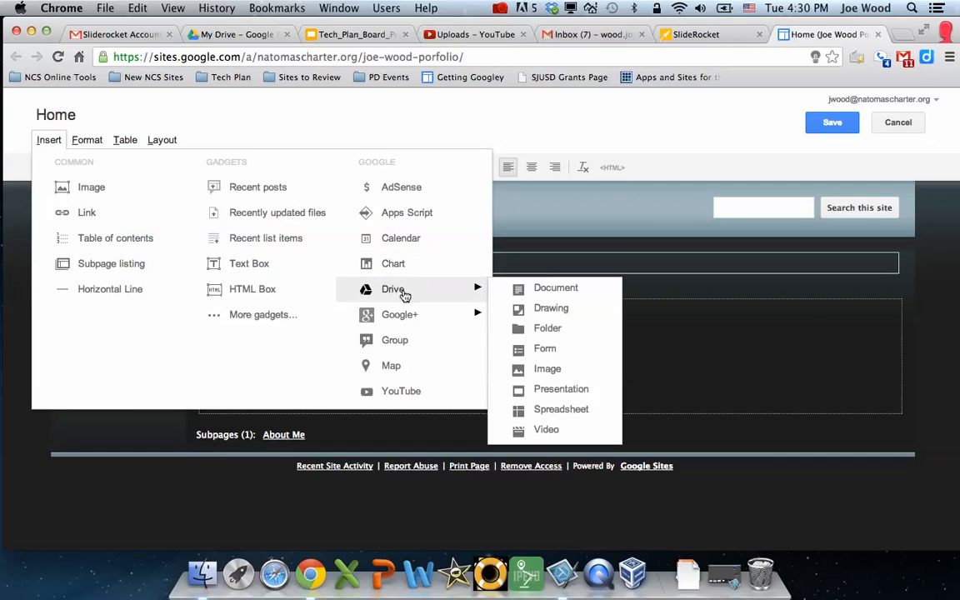
pyautogui.click(553, 392)
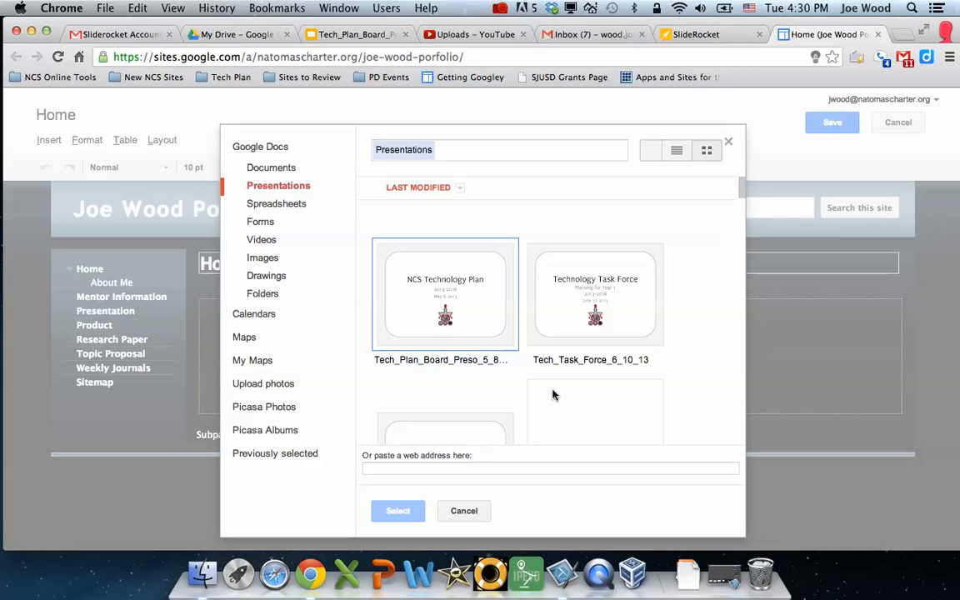
pyautogui.click(444, 289)
pyautogui.click(396, 511)
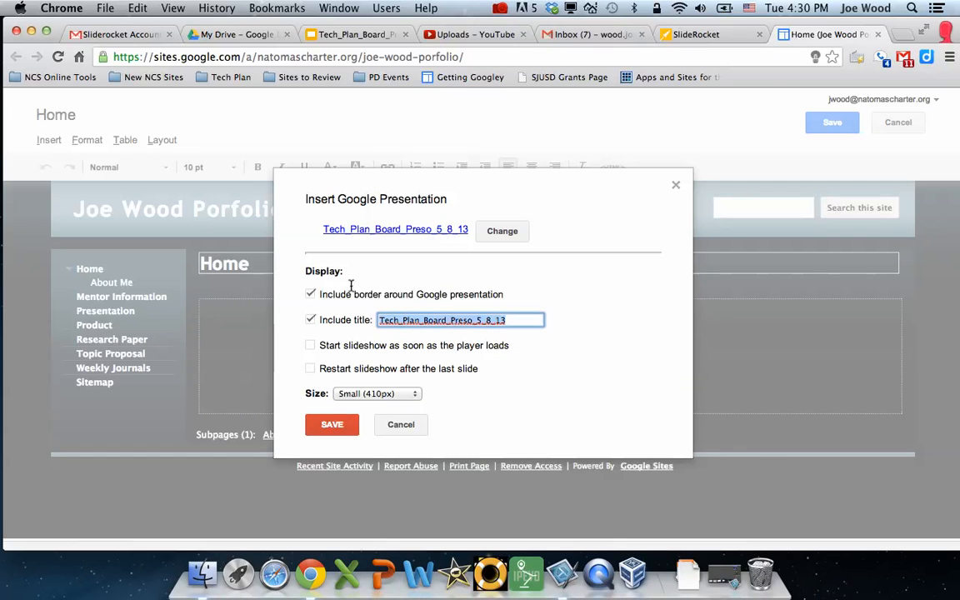
pyautogui.click(332, 425)
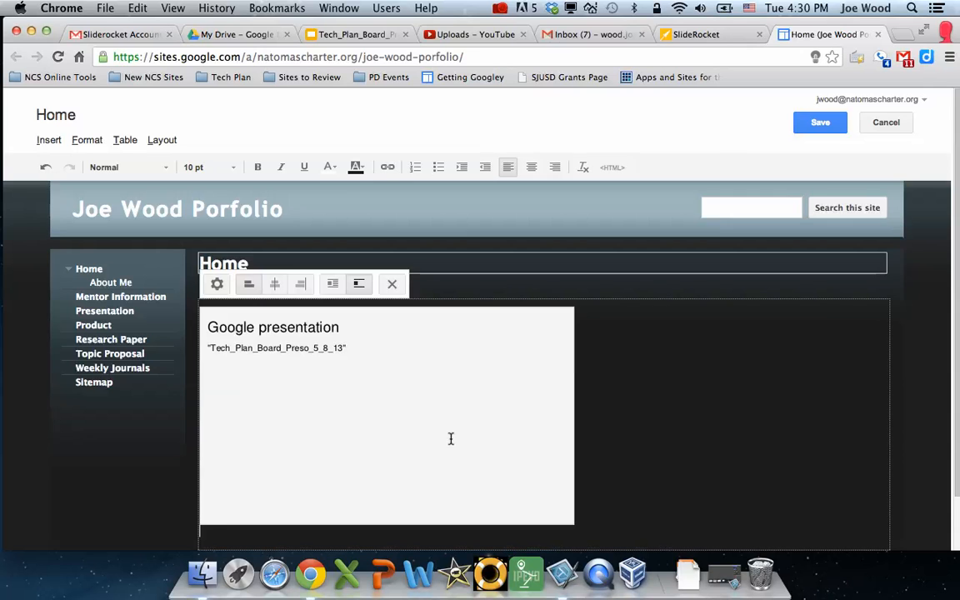
pyautogui.click(817, 122)
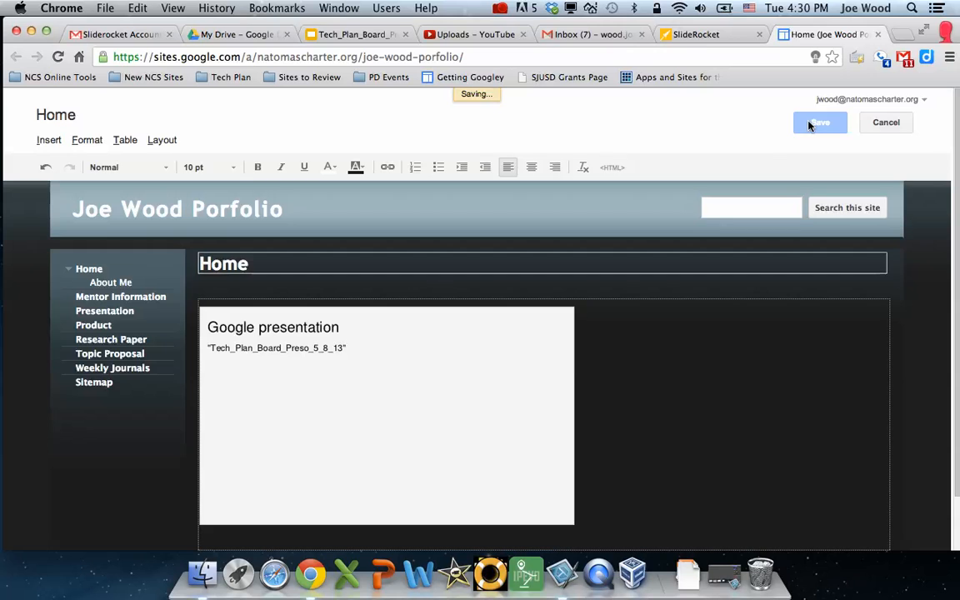